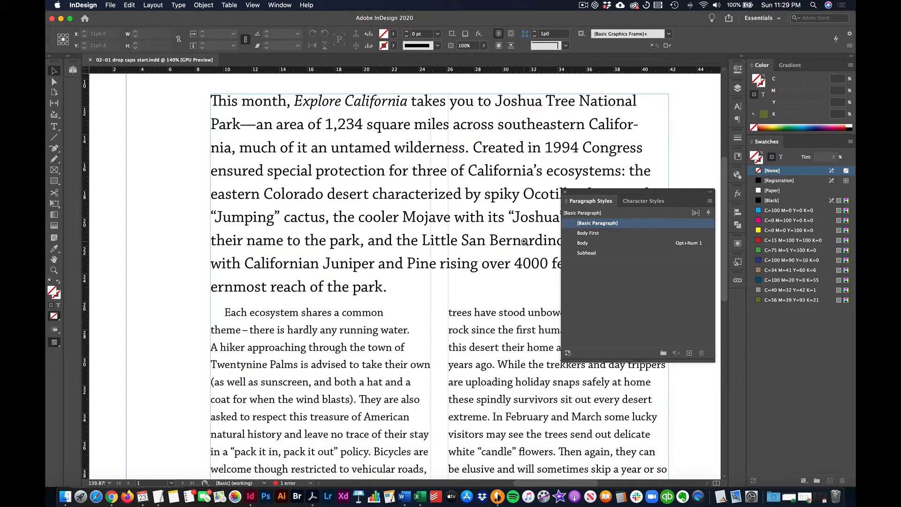
Examine which paragraph styles are applied to the intro paragraph, the body columns and the Early History subhead.
scroll(525, 244, "up", 5)
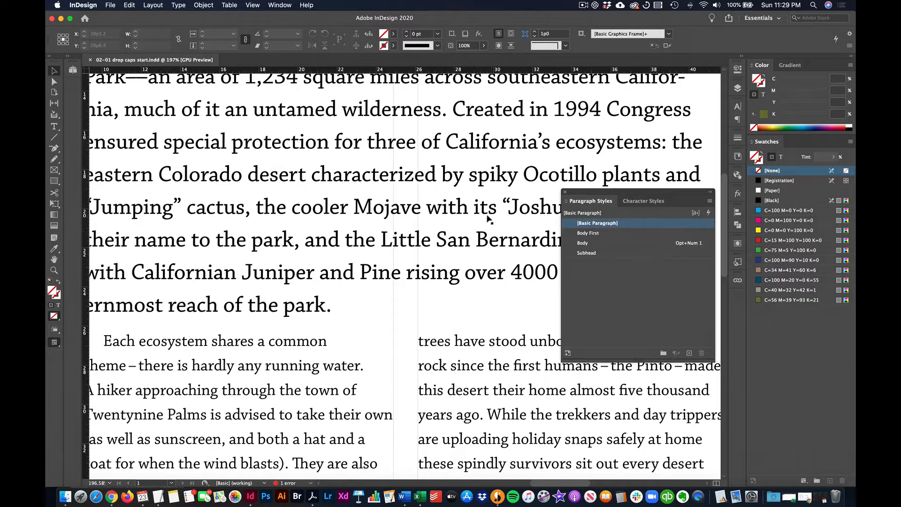
double_click(322, 177)
left_click_drag(427, 208, 488, 211)
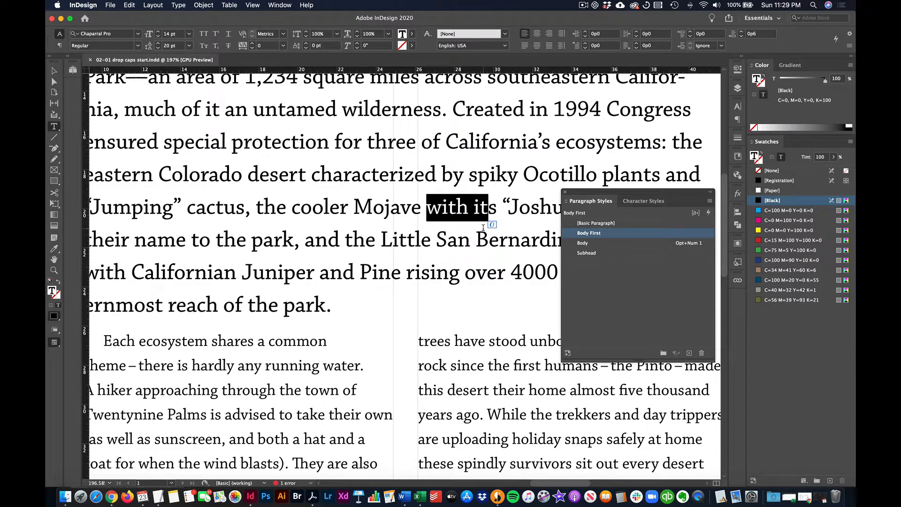
left_click_drag(276, 342, 312, 352)
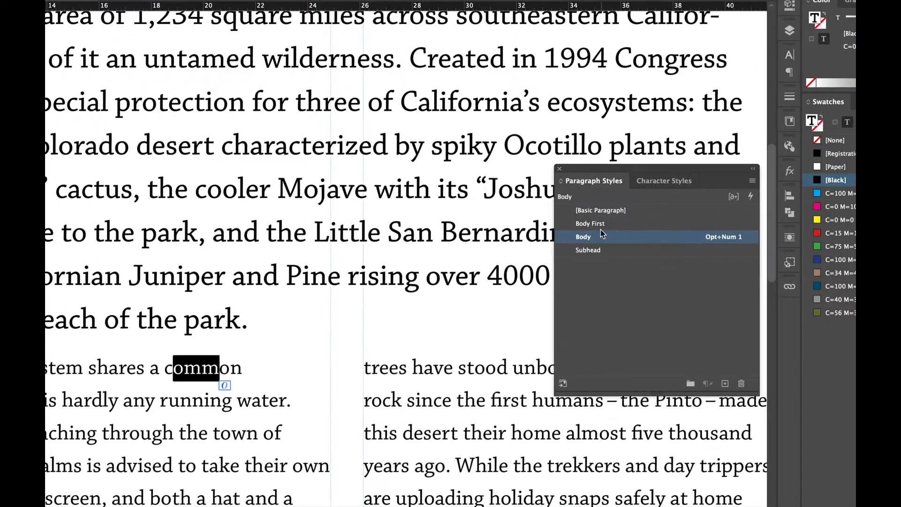
left_click_drag(400, 367, 426, 368)
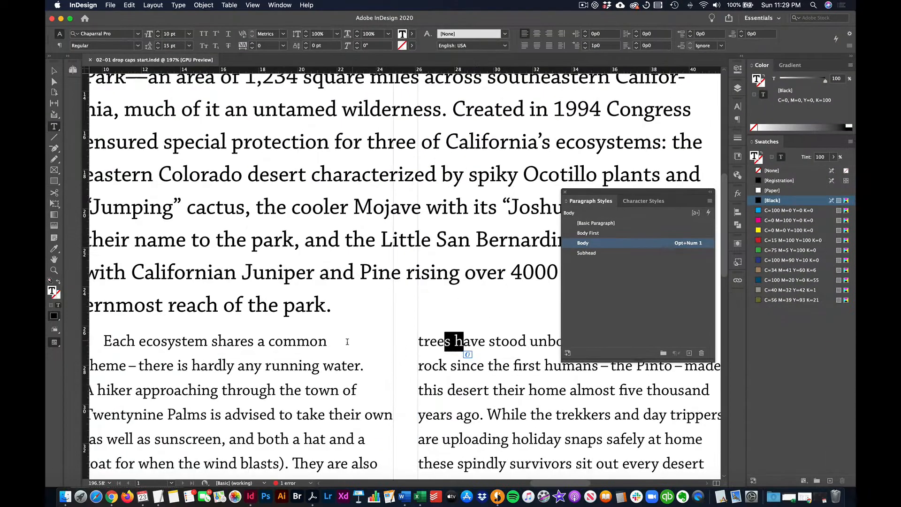
scroll(270, 365, "down", 2)
scroll(348, 339, "down", 15)
scroll(229, 219, "up", 5)
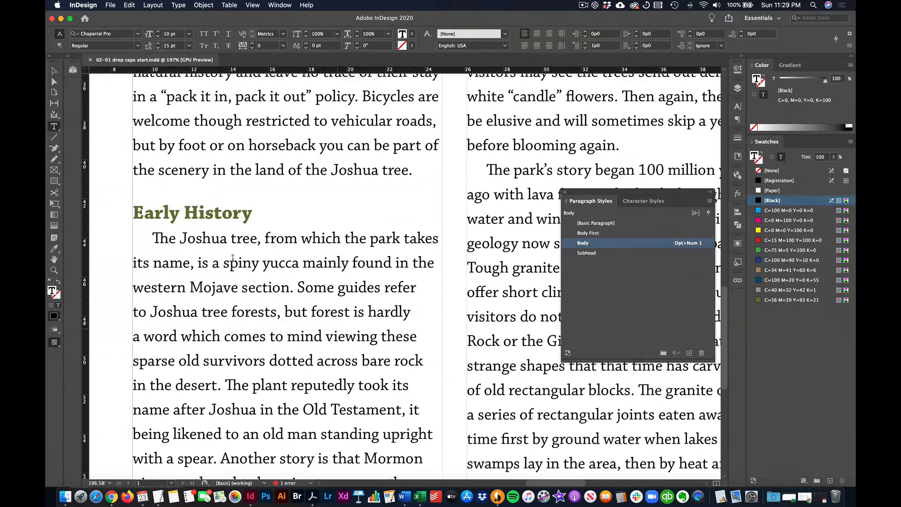
double_click(230, 215)
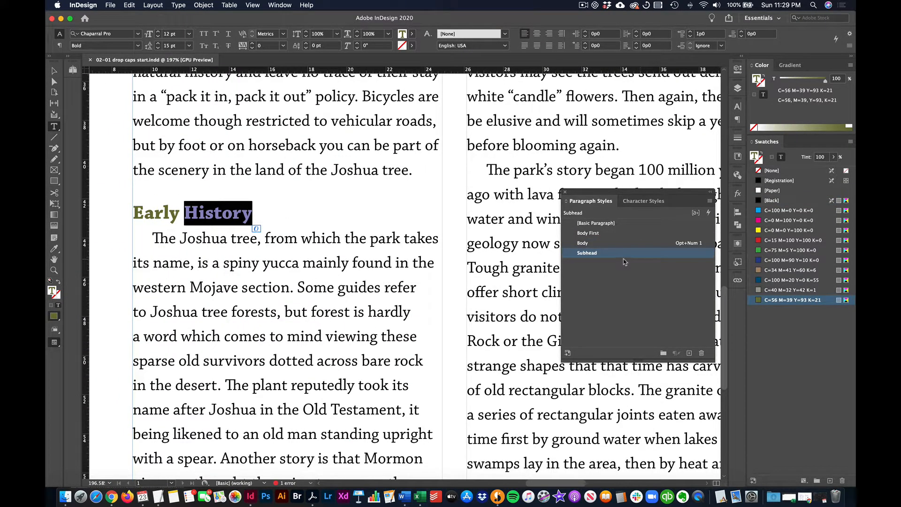
scroll(325, 258, "up", 6)
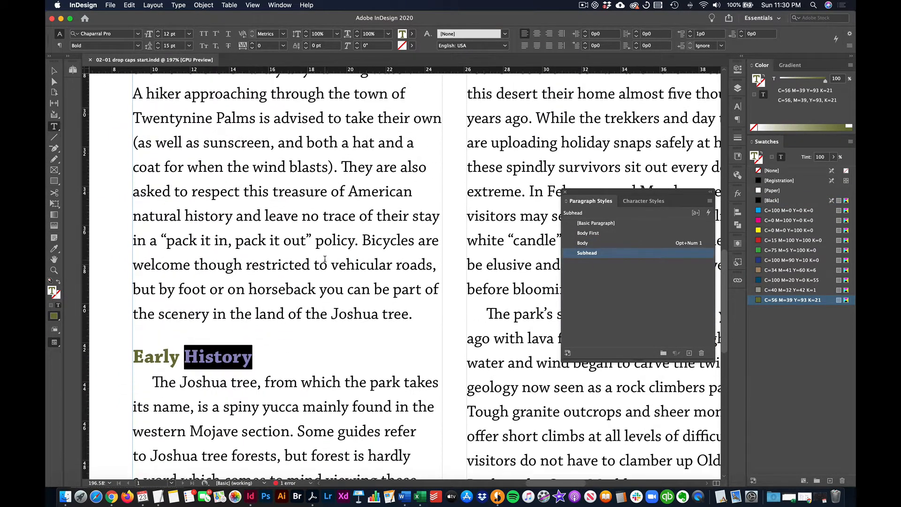
scroll(324, 258, "up", 1)
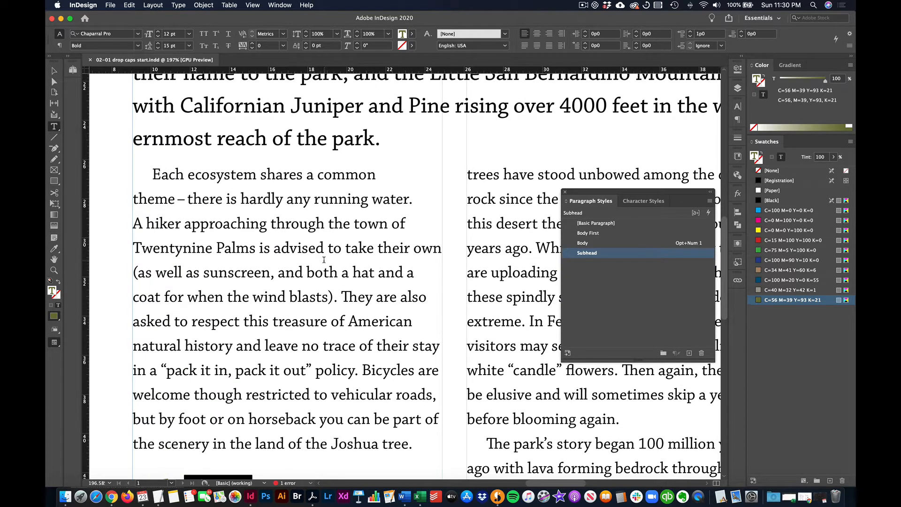
Duplicate the Body paragraph style under the name Body Drop Cap and base the copy on Body.
left_click(267, 194)
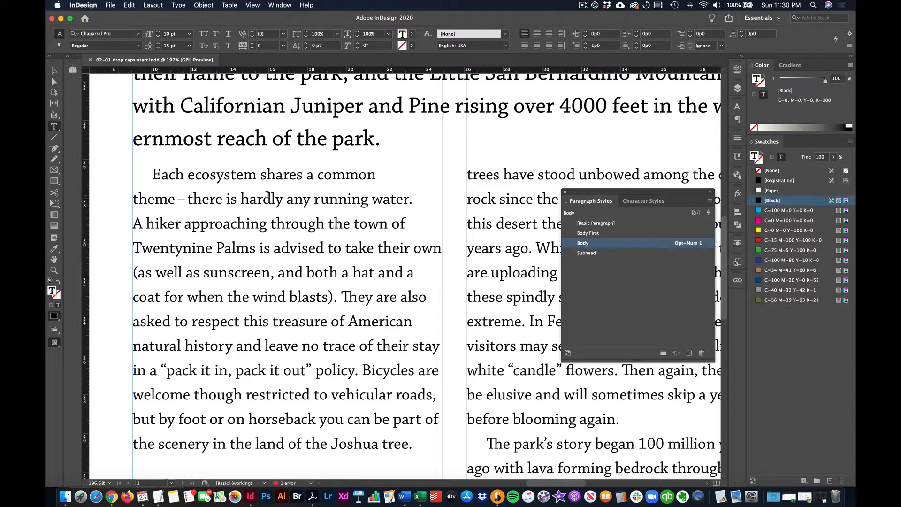
left_click_drag(152, 174, 237, 224)
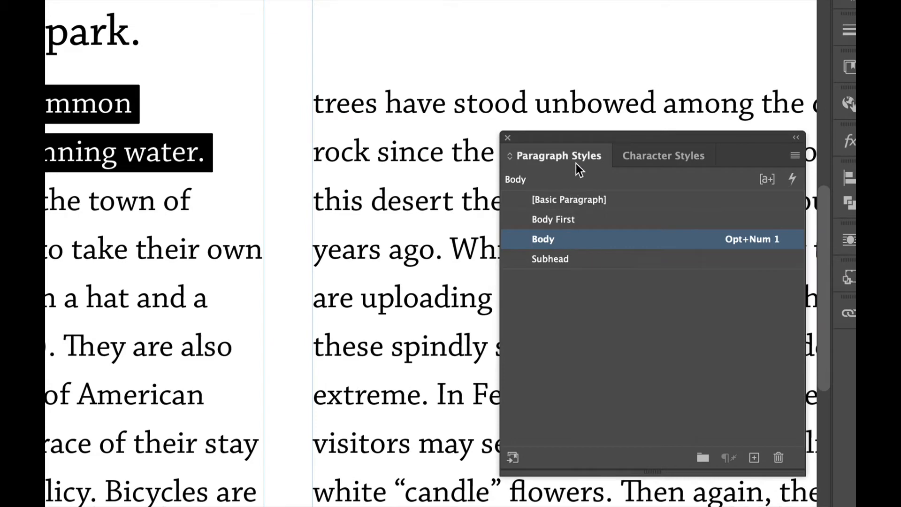
right_click(570, 240)
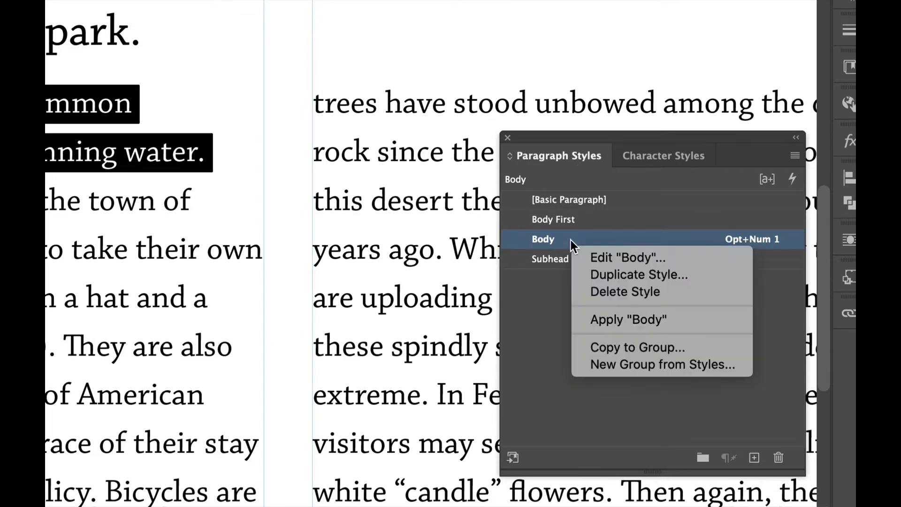
left_click(615, 276)
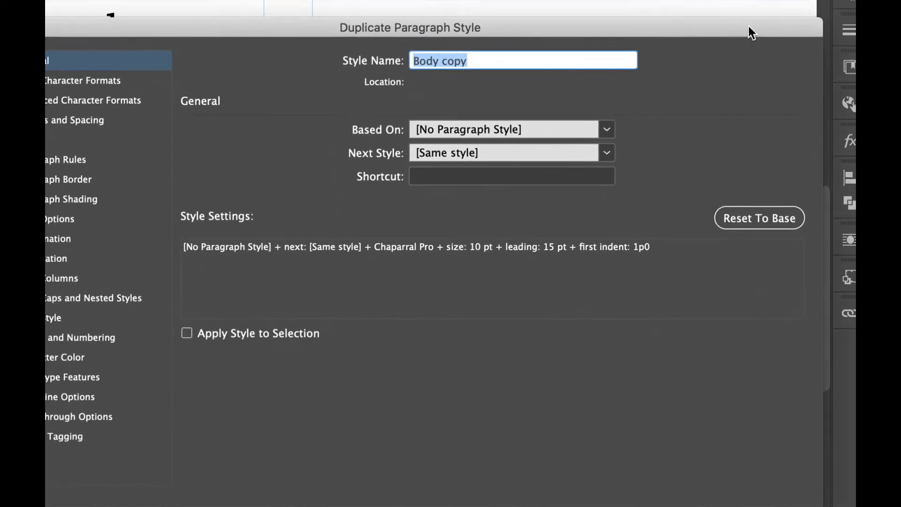
double_click(475, 59)
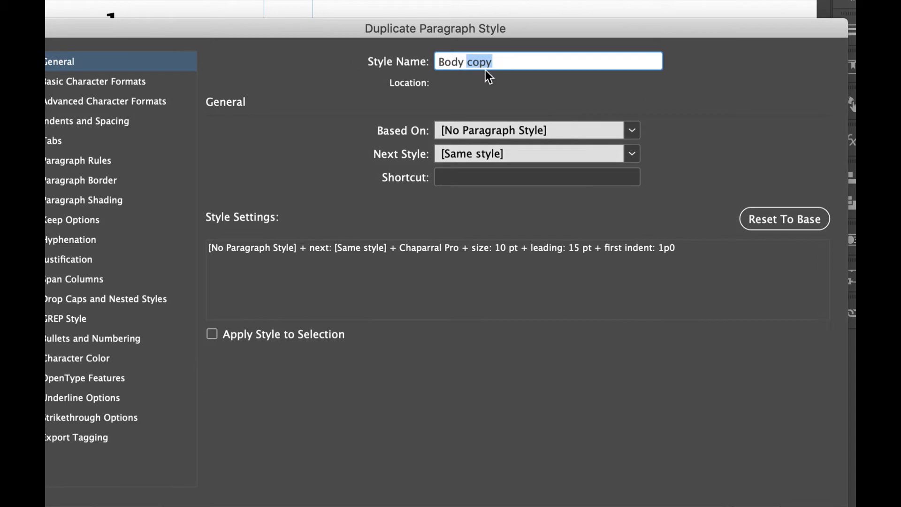
type("Drop Cap")
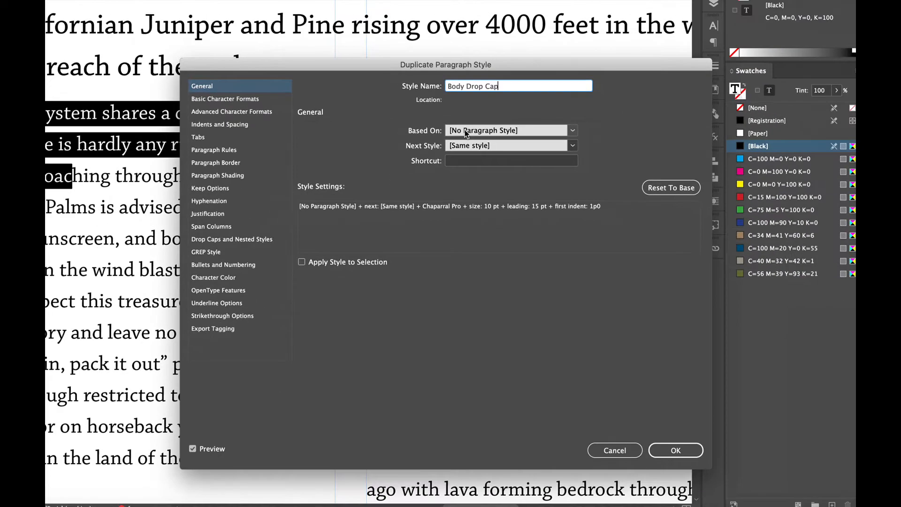
left_click(574, 133)
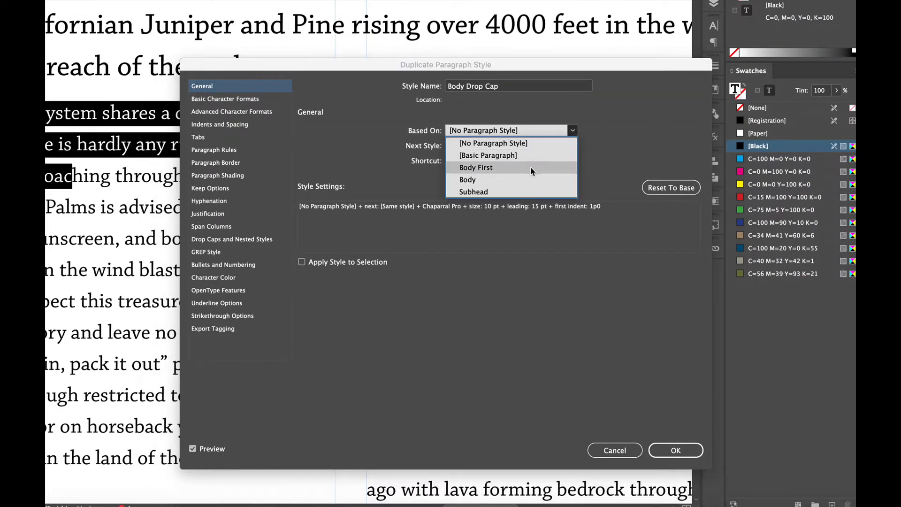
left_click(501, 180)
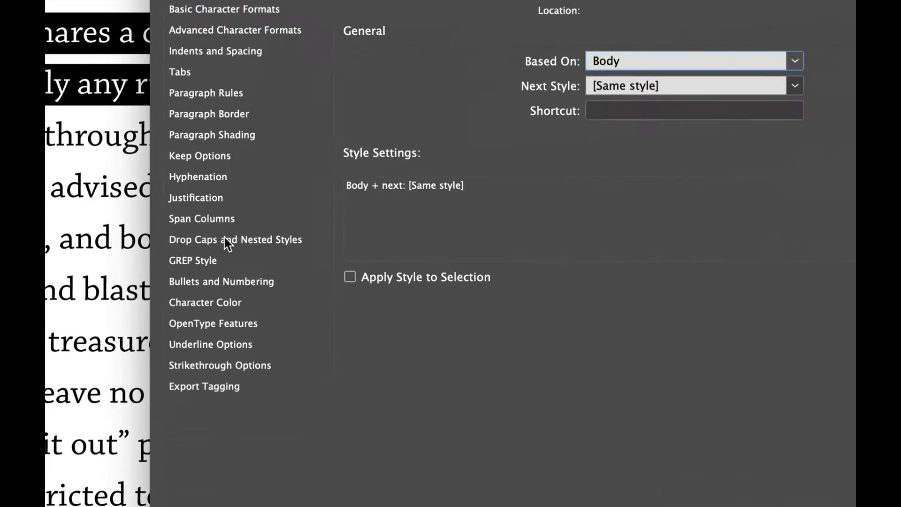
Give the new Body Drop Cap style a drop cap three lines deep and one character wide, and save the style.
left_click(225, 241)
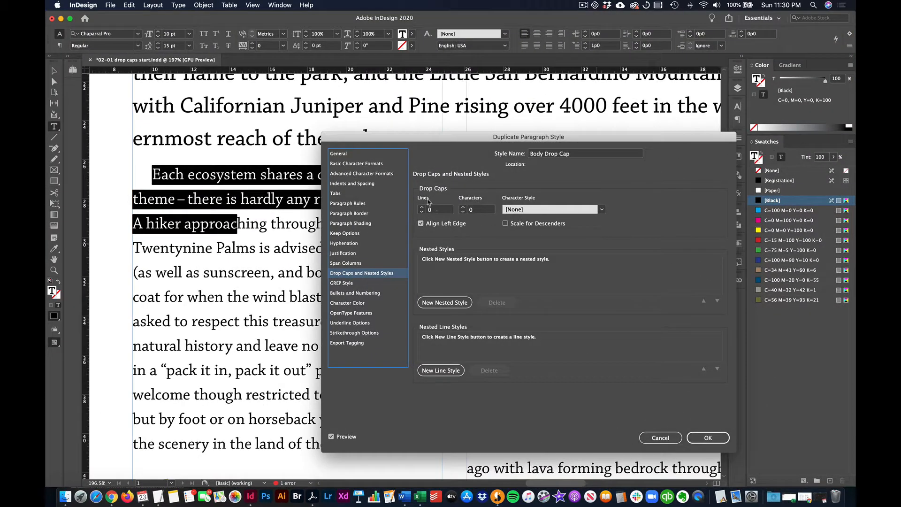
left_click(422, 209)
left_click(705, 440)
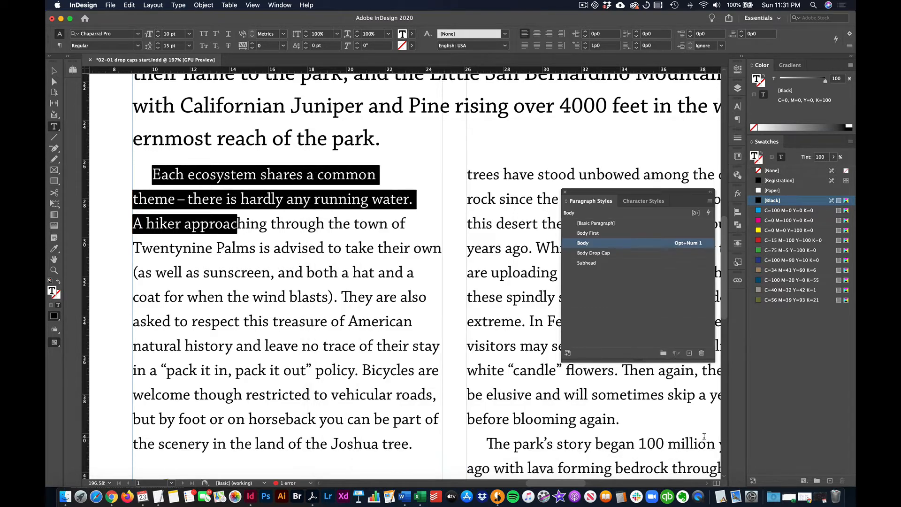
Apply the Body Drop Cap style to the paragraph beginning "Each ecosystem shares a common theme".
left_click(276, 217)
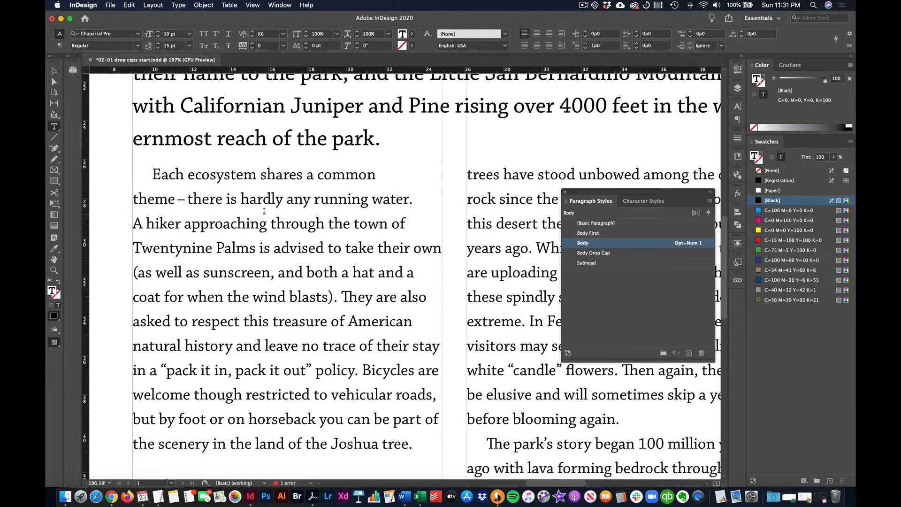
left_click(243, 190)
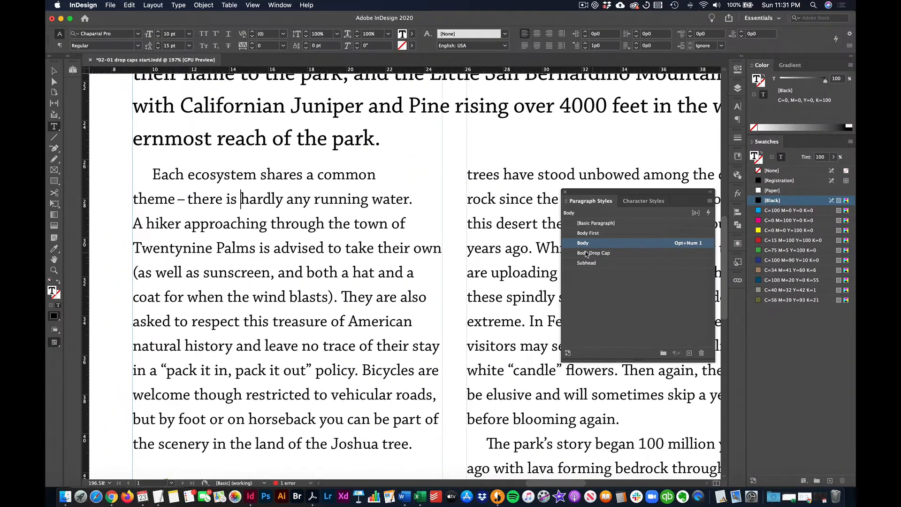
left_click(592, 253)
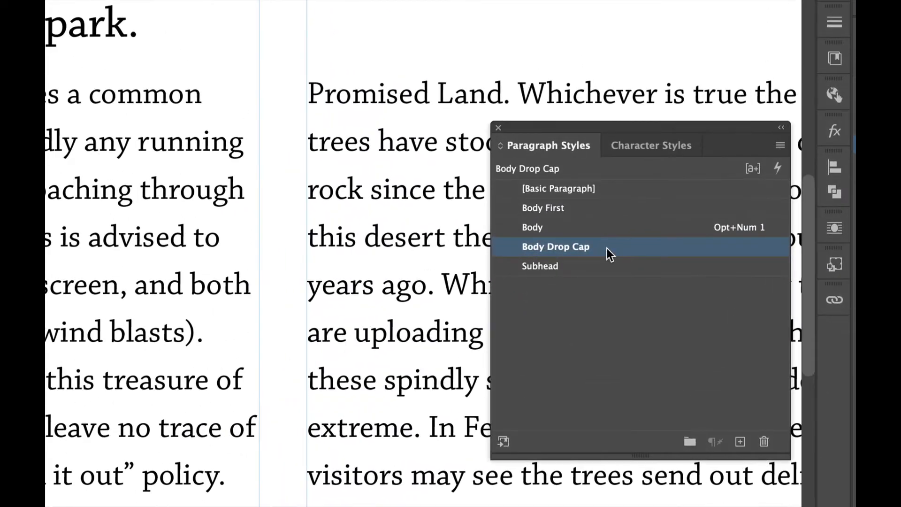
Edit the Body Drop Cap style so its three-line, one-character drop cap uses the Bold Red character style.
right_click(609, 255)
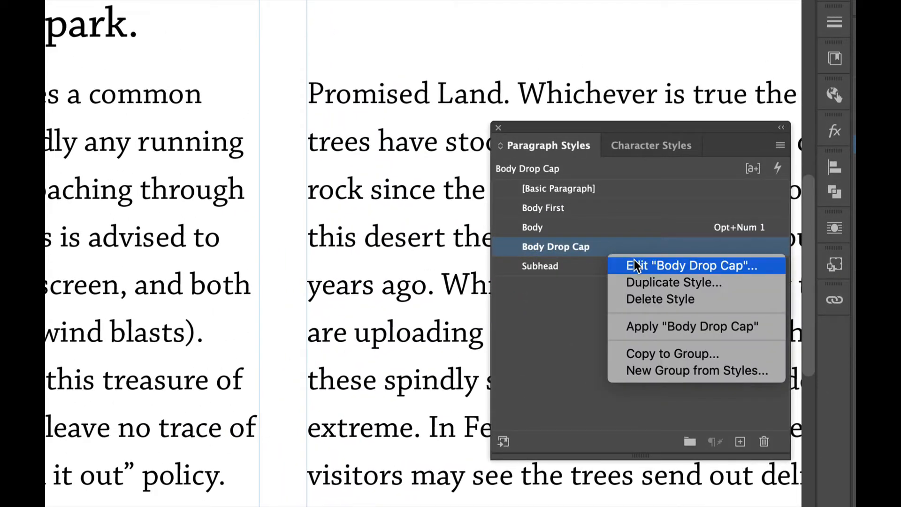
left_click(658, 265)
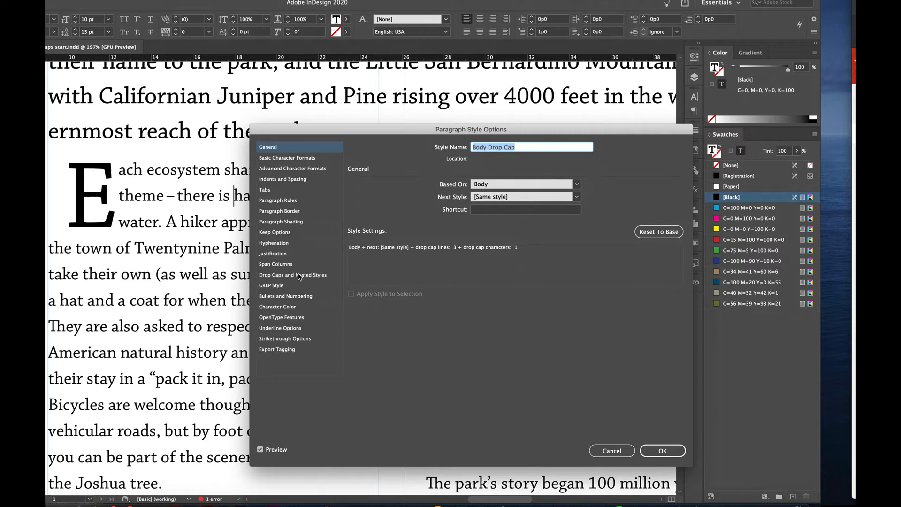
left_click(298, 276)
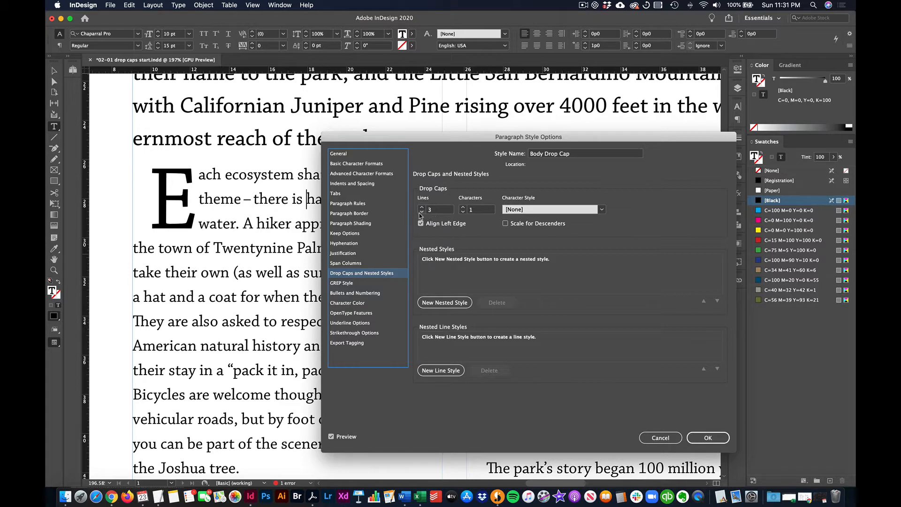
left_click(421, 212)
left_click(421, 208)
left_click(464, 207)
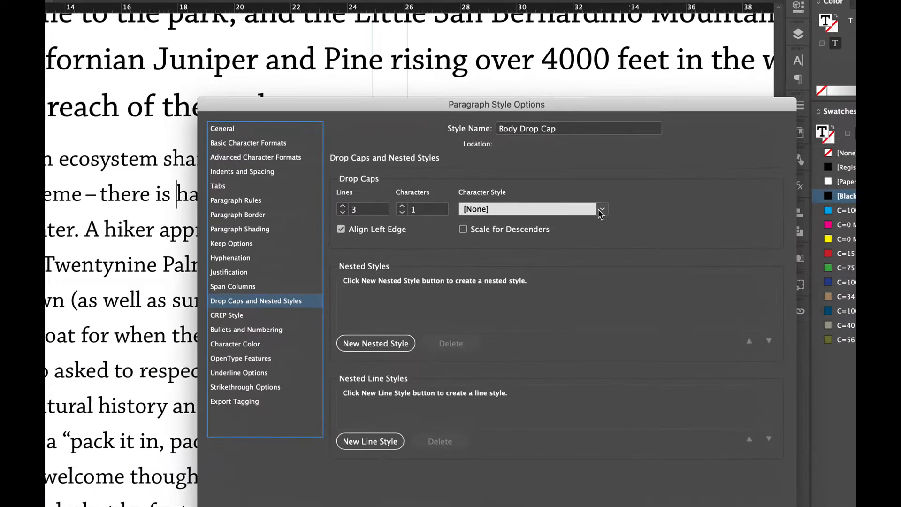
left_click(601, 210)
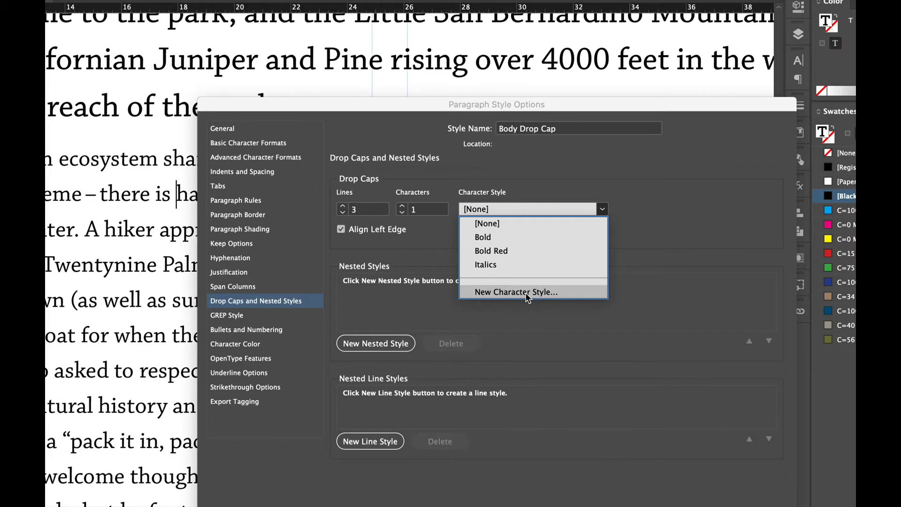
left_click(504, 253)
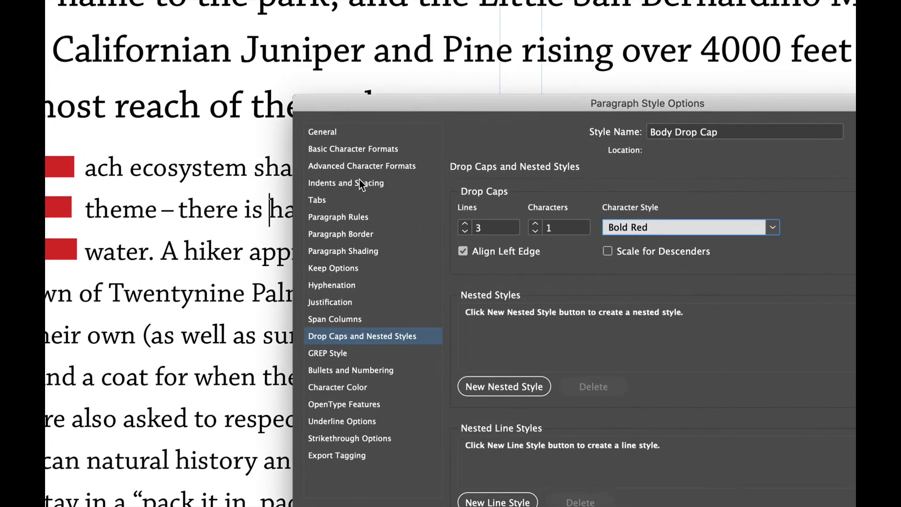
Set the Body Drop Cap style's first line indent to 0 and save the style changes.
left_click(360, 184)
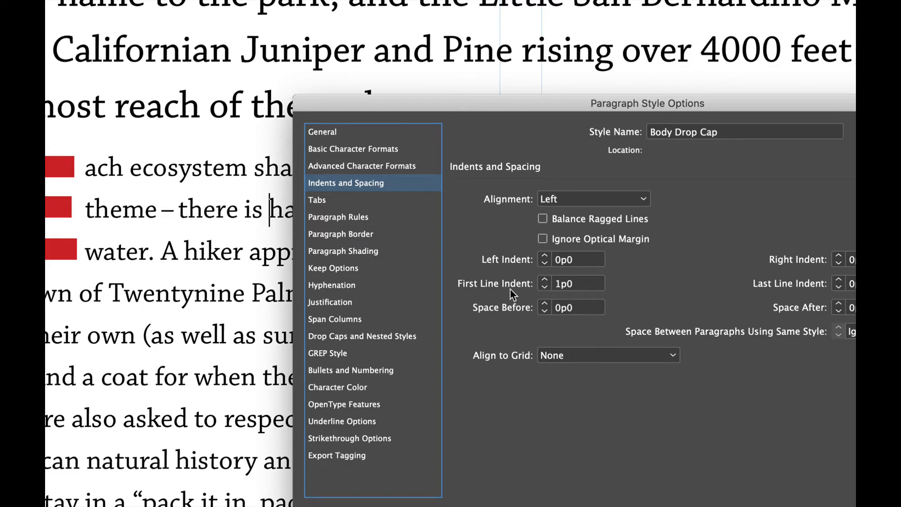
left_click(589, 286)
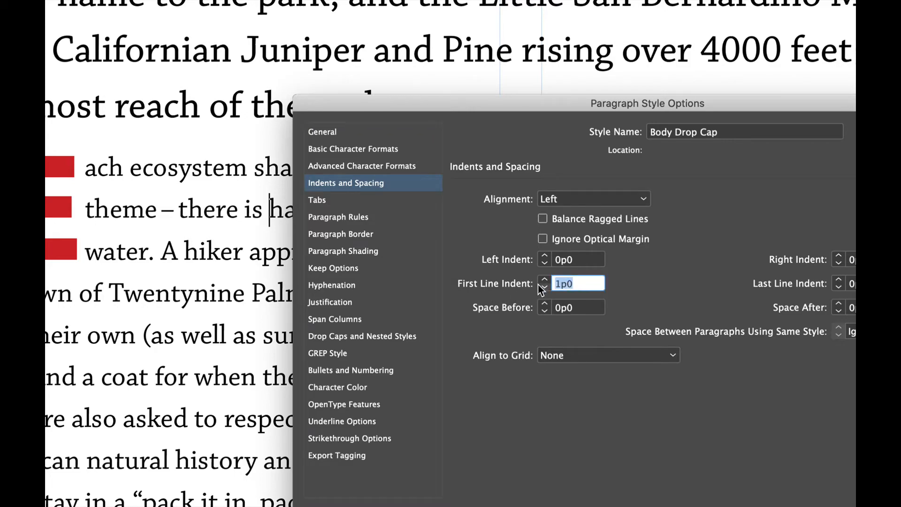
type("0")
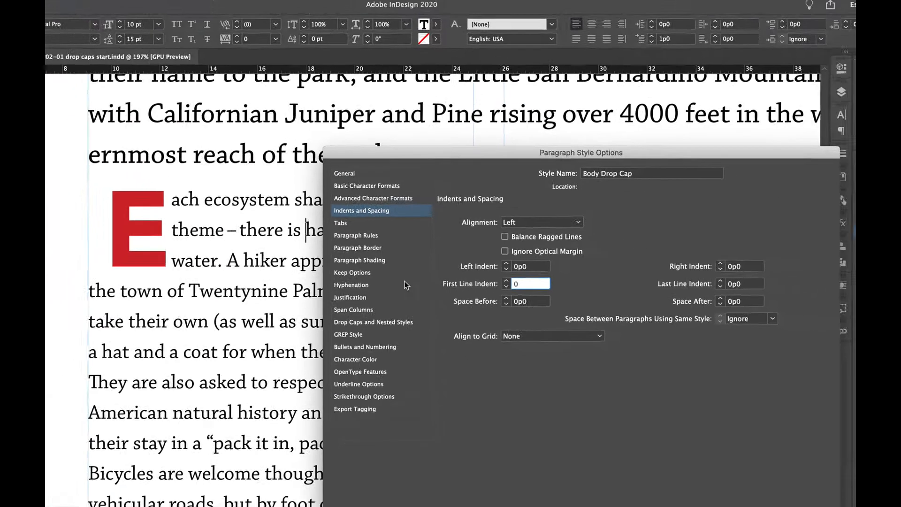
left_click(538, 268)
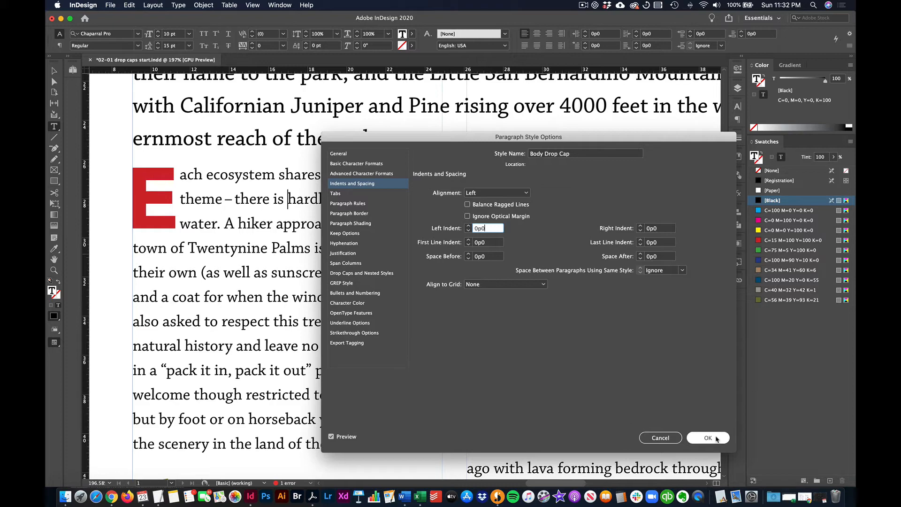
left_click(716, 438)
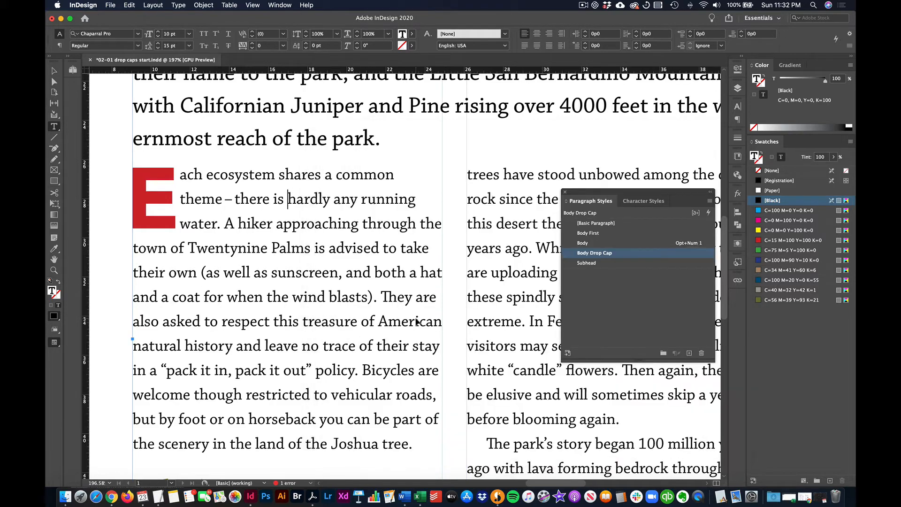
key("super+minus")
scroll(473, 381, "down", 5)
scroll(473, 381, "right", 5)
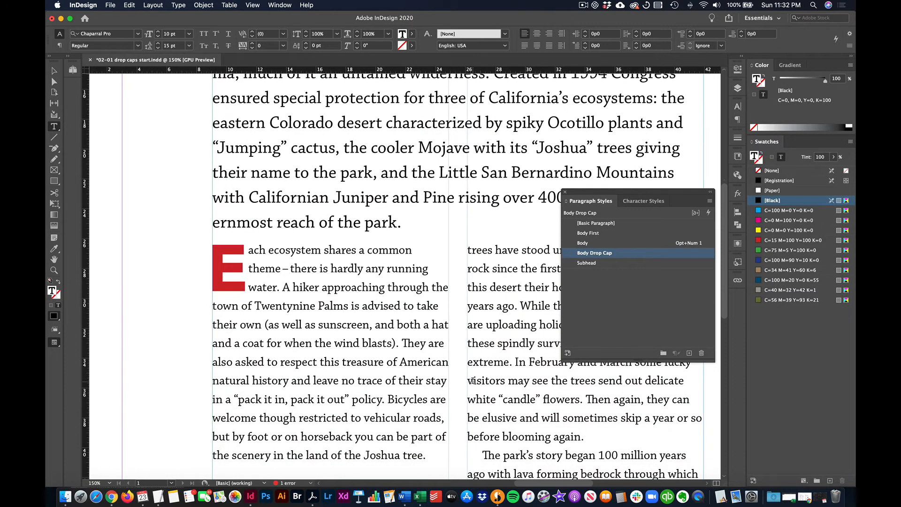
scroll(472, 381, "down", 2)
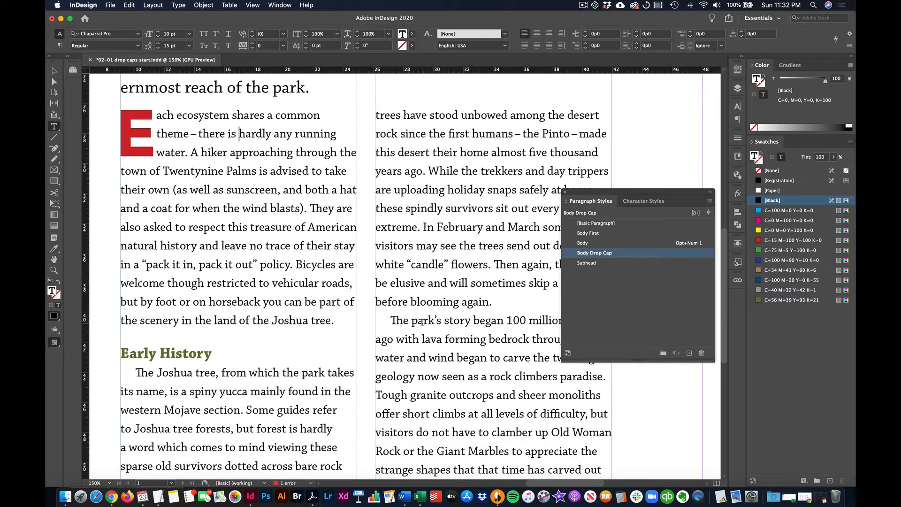
key("super+equal")
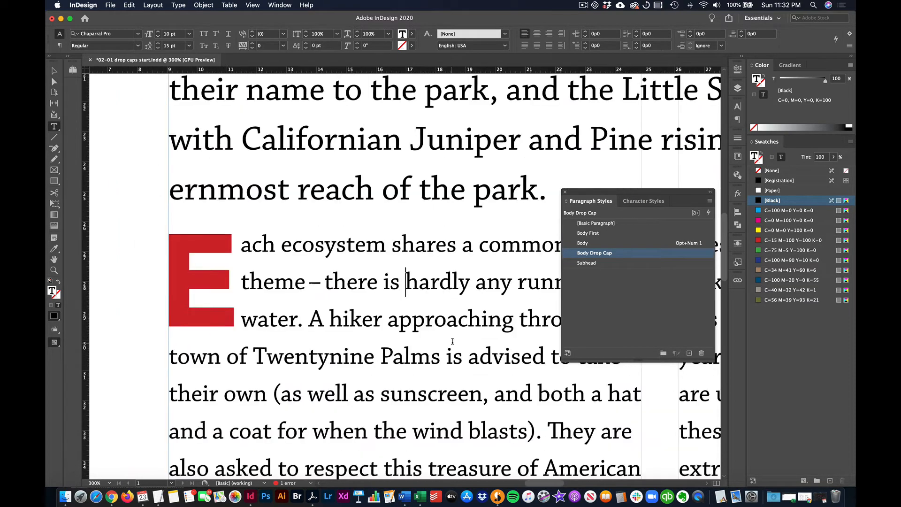
Apply the Body Drop Cap paragraph style to the paragraph beginning "The park's story began 100 million years ago".
scroll(452, 338, "right", 5)
scroll(453, 340, "down", 10)
scroll(454, 341, "up", 10)
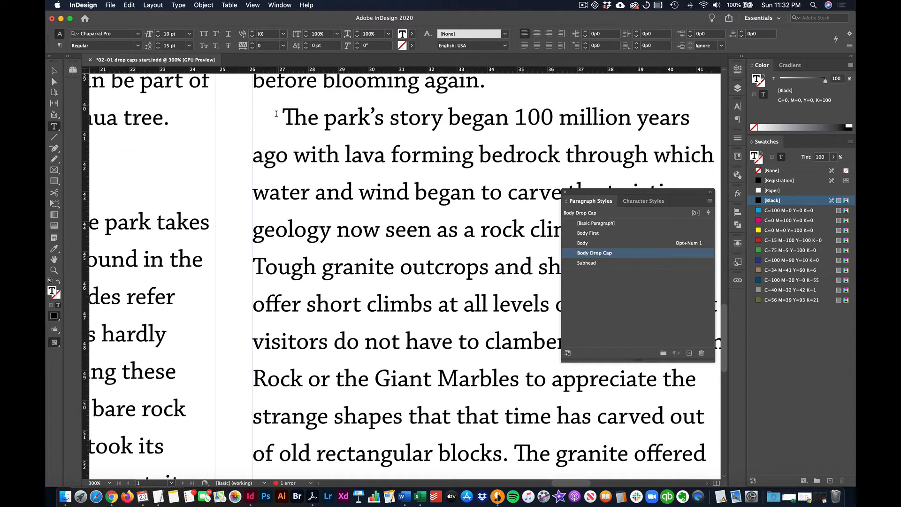
left_click(307, 120)
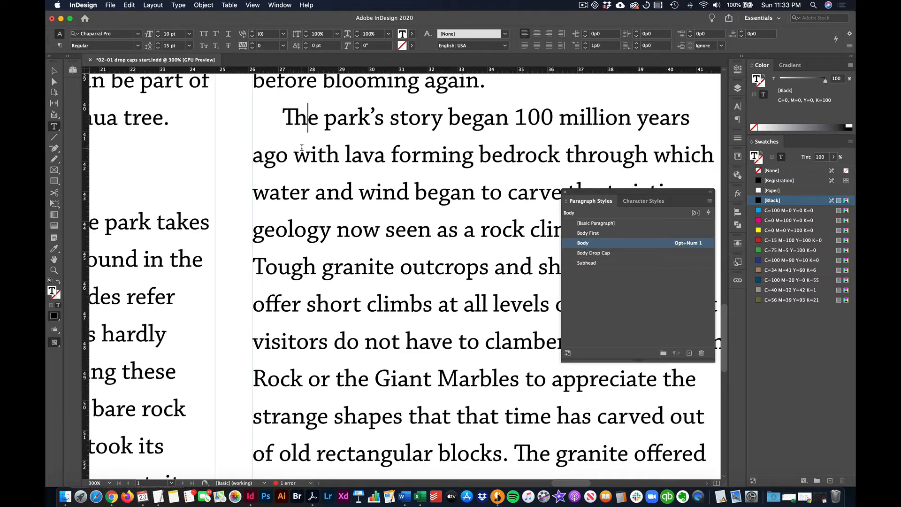
key("super+minus")
key("super+minus")
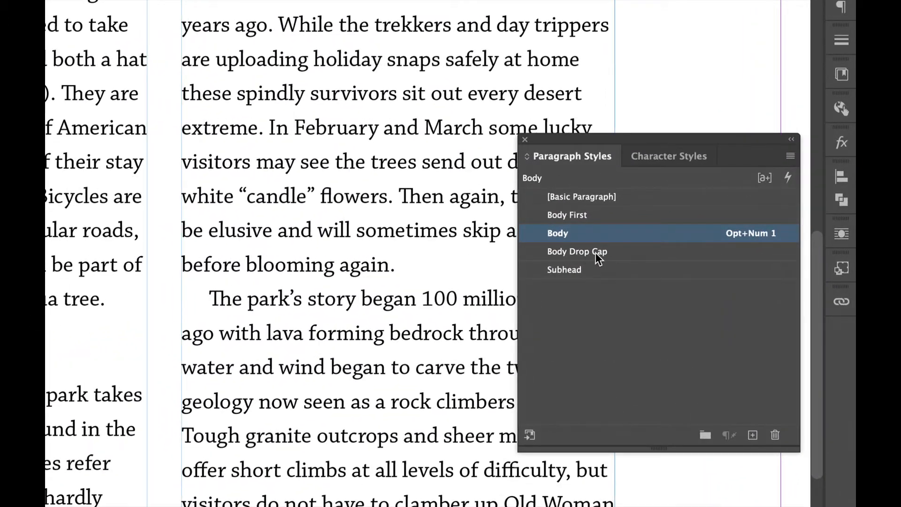
left_click(595, 253)
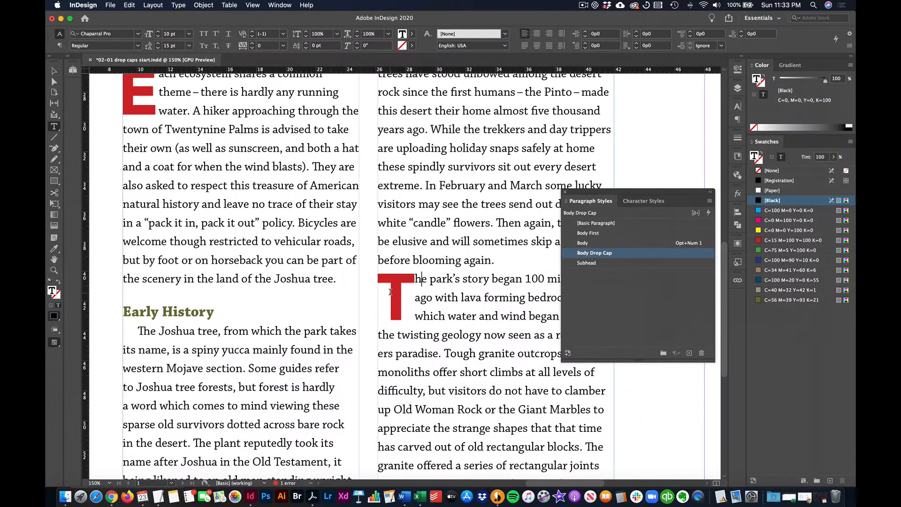
Rename the Bold Red character style to Bold Green, set its character color to C=75 M=5 Y=100 K=0, and save the style.
scroll(269, 298, "up", 3)
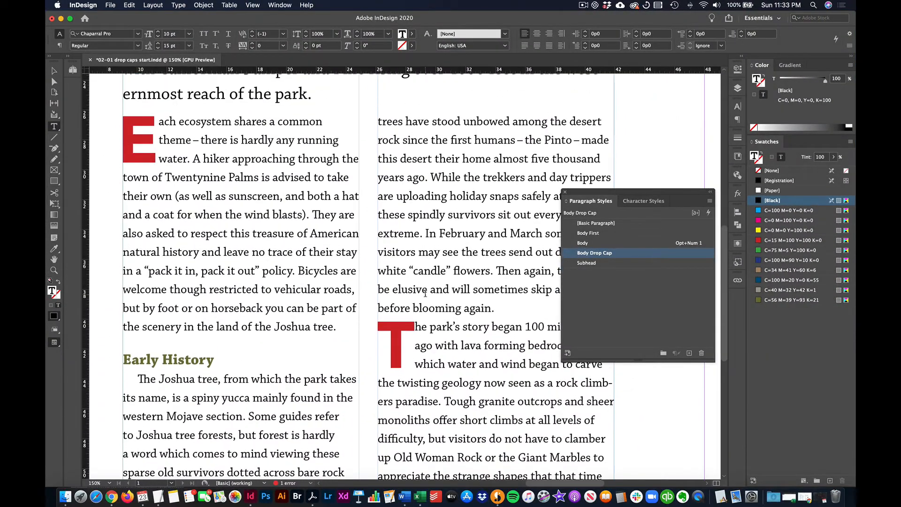
scroll(425, 293, "up", 2)
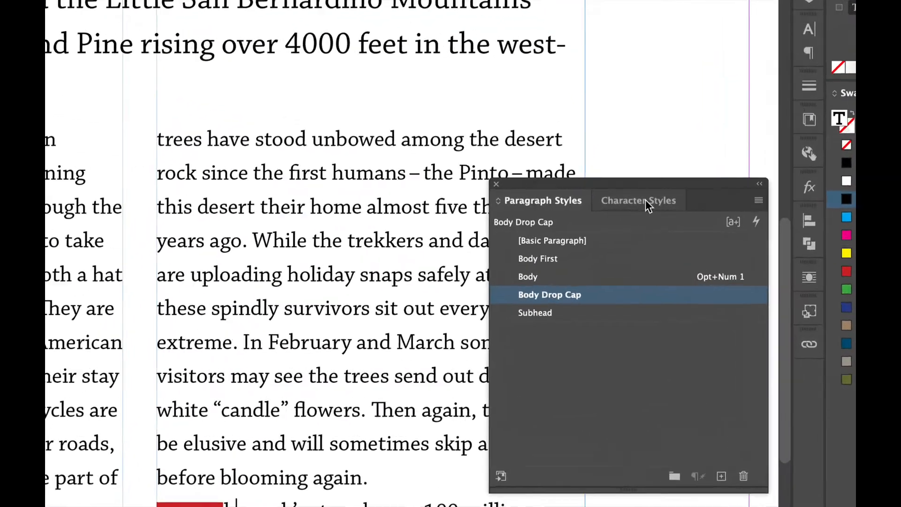
left_click(648, 205)
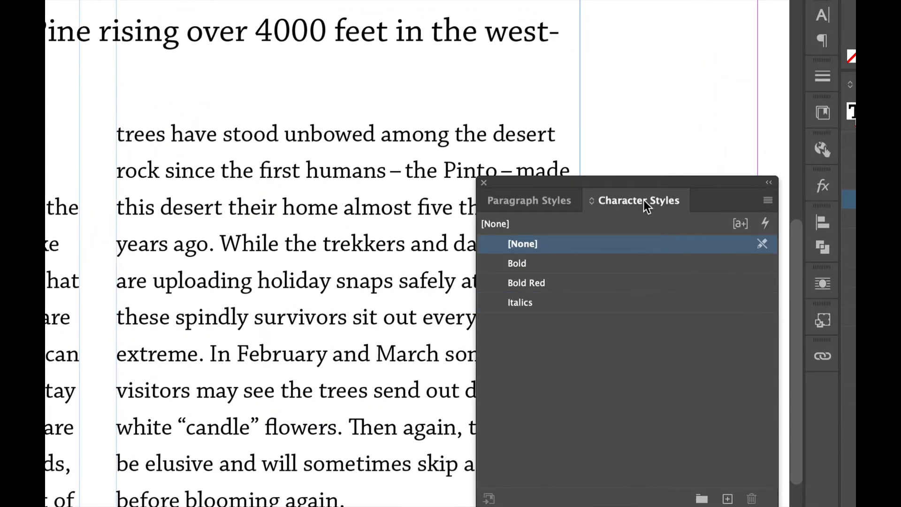
right_click(537, 285)
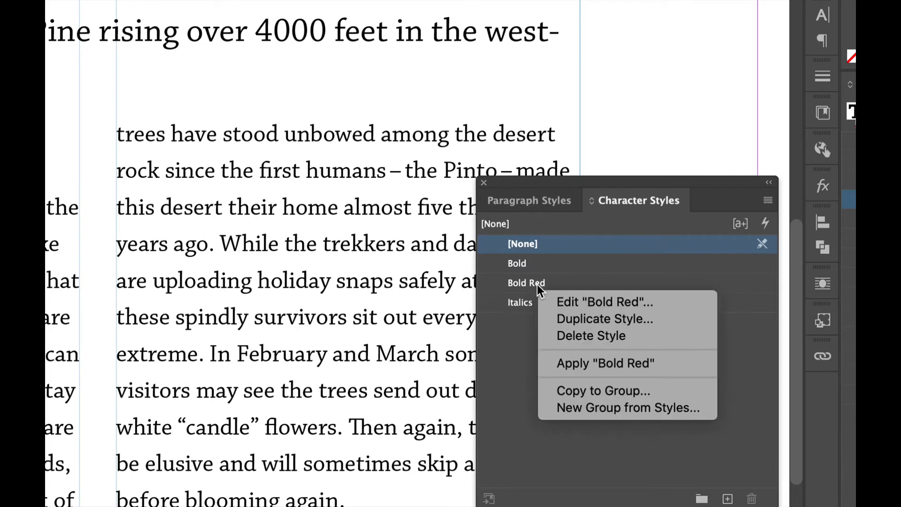
left_click(575, 302)
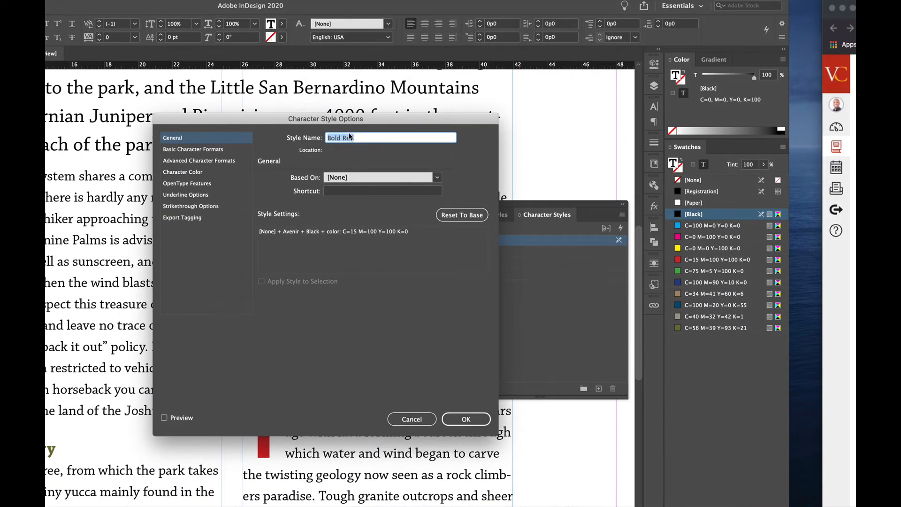
double_click(299, 68)
type("Green")
left_click(192, 173)
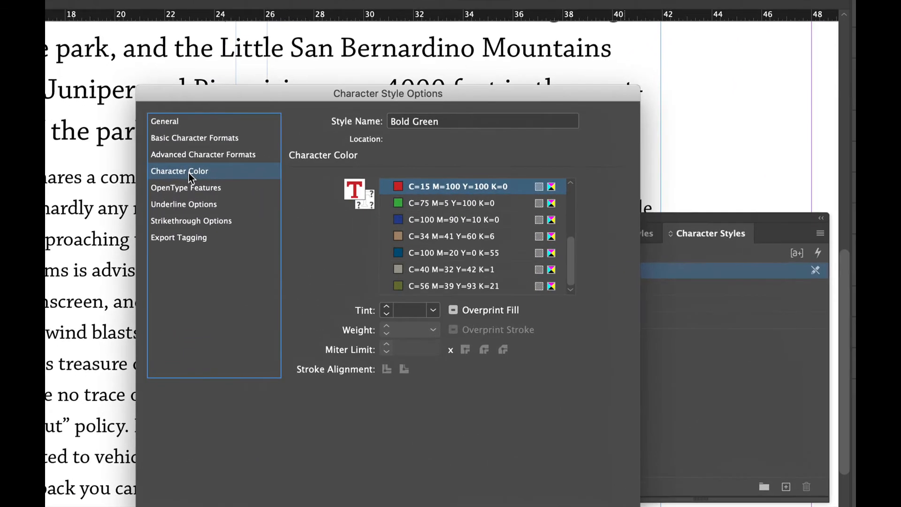
left_click(407, 205)
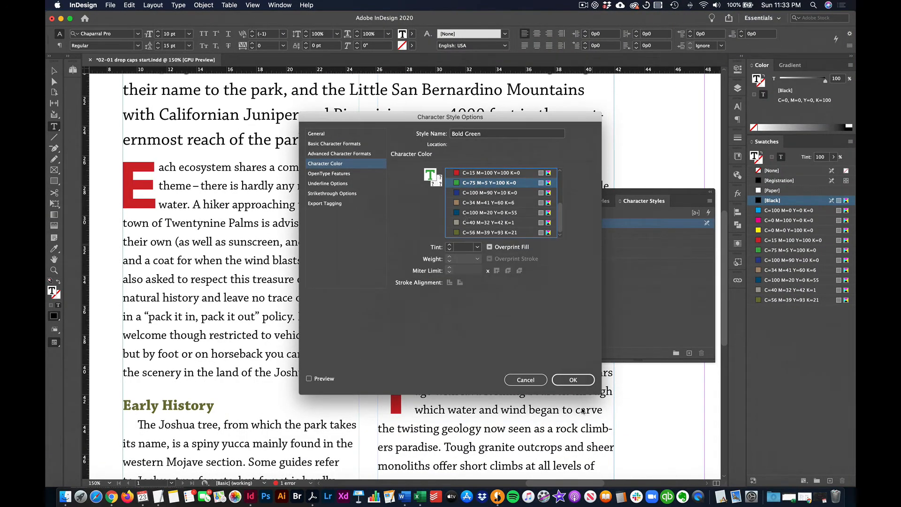
left_click(581, 381)
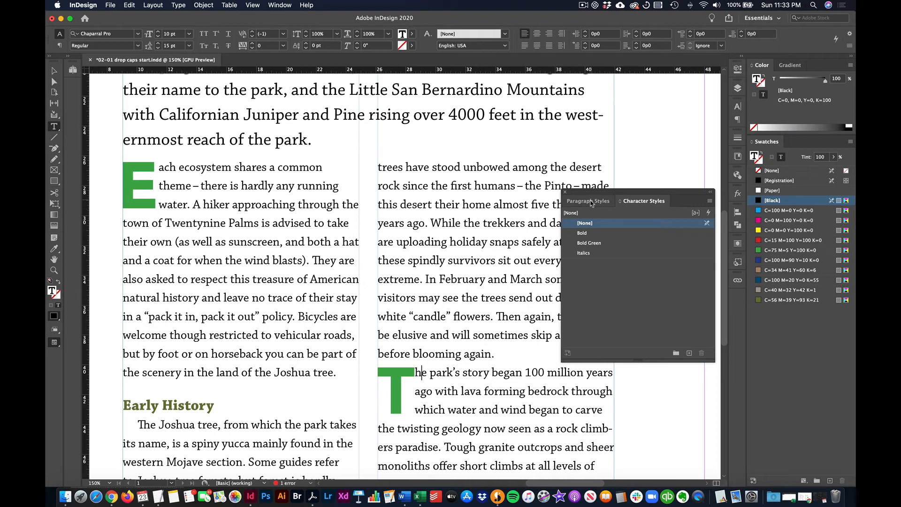
Return from the character styles to the list of paragraph styles.
key("super+1")
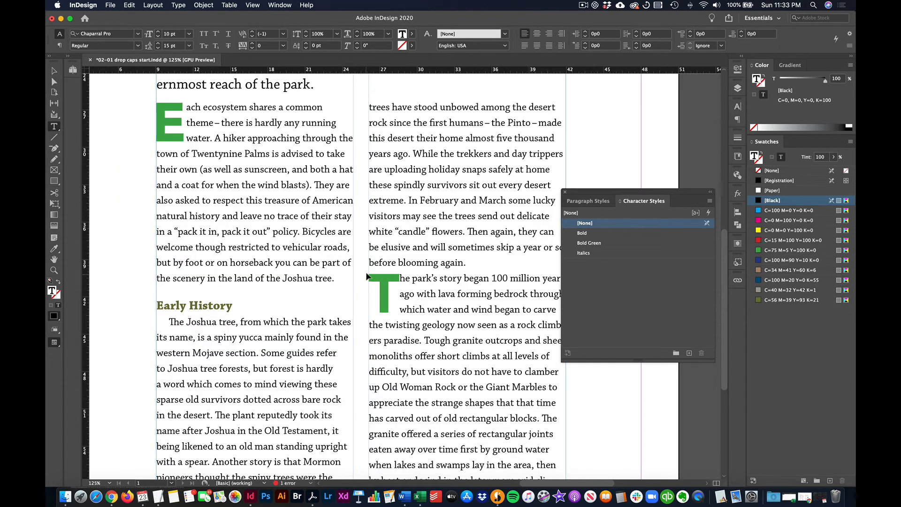
scroll(410, 298, "up", 3)
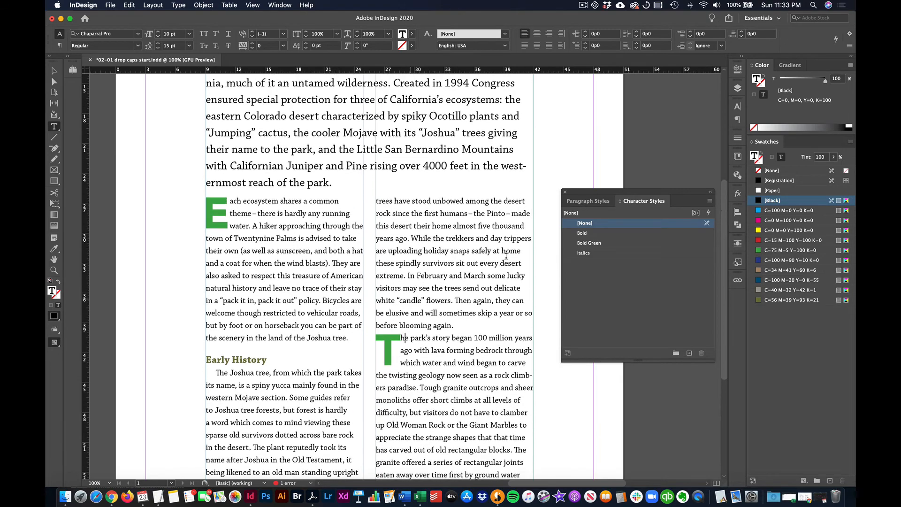
left_click(599, 201)
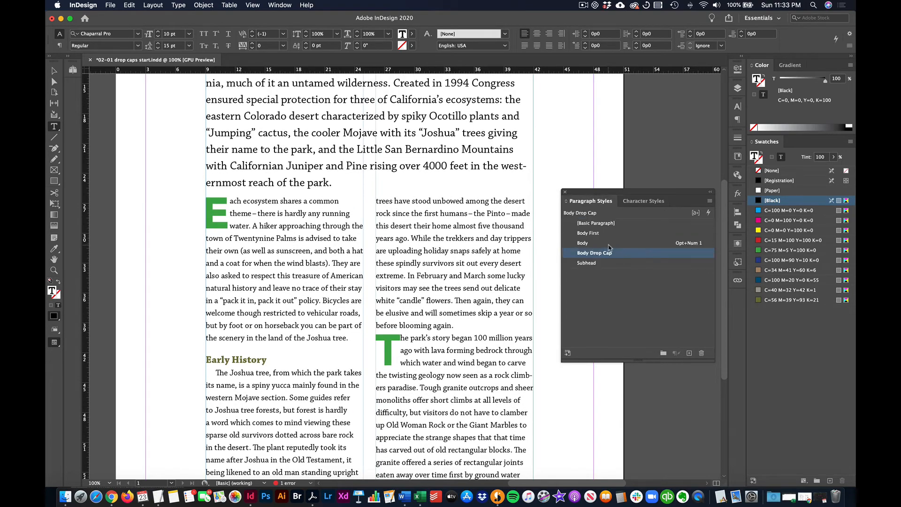